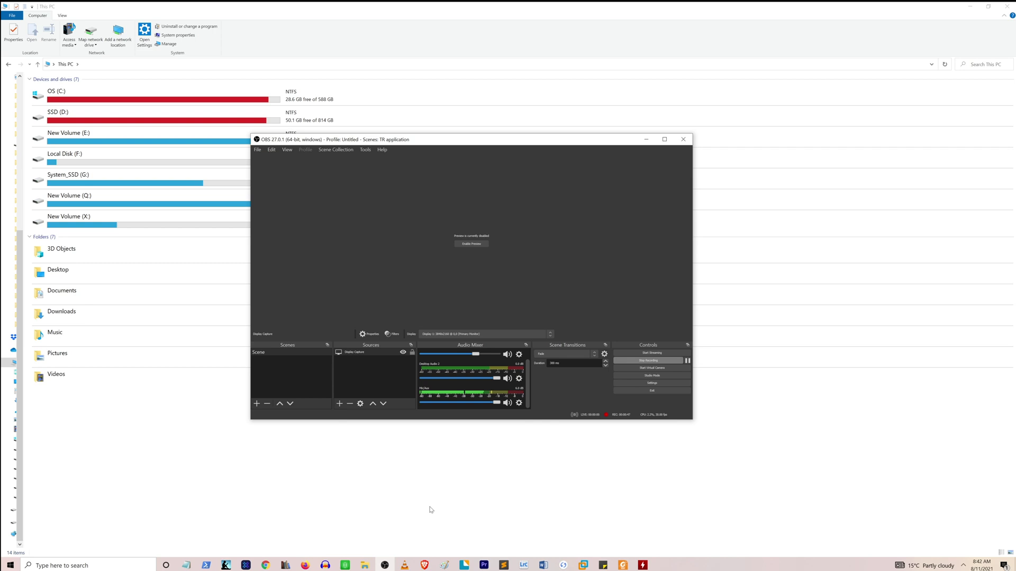
# Minimize the OBS window, launch VLC media player and make its off-screen window active
pyautogui.click(646, 140)
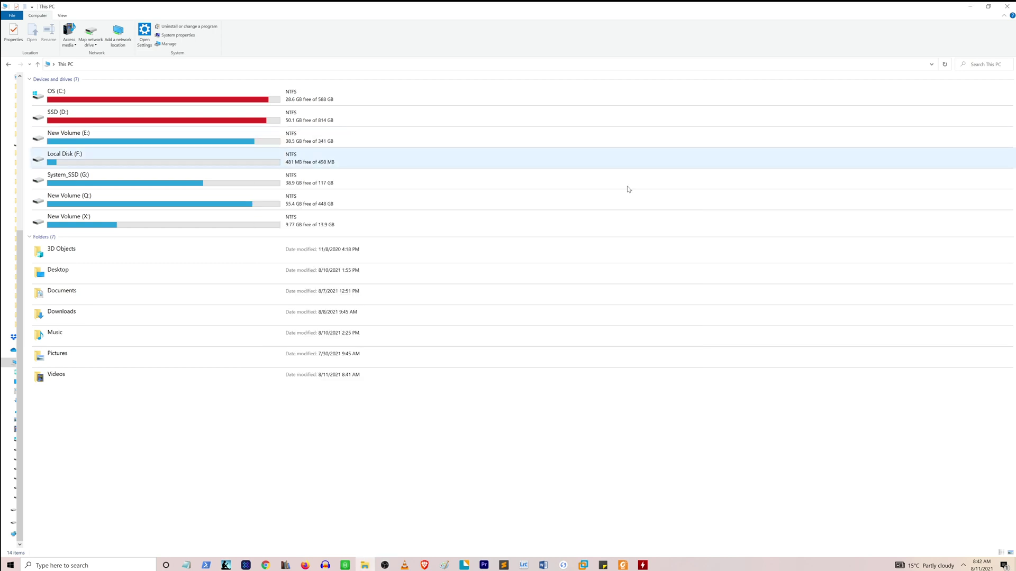
pyautogui.click(408, 567)
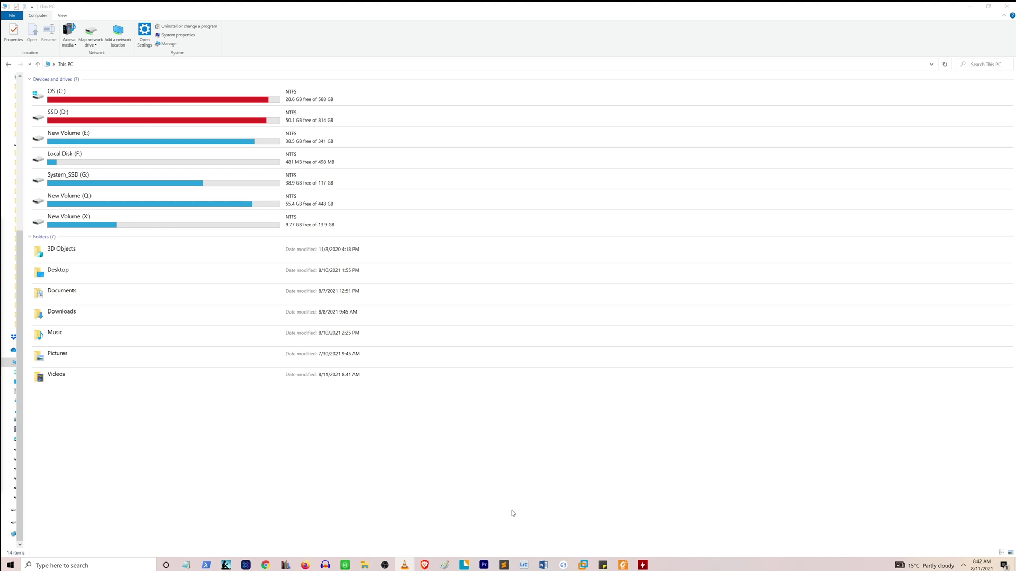
pyautogui.rightClick(407, 565)
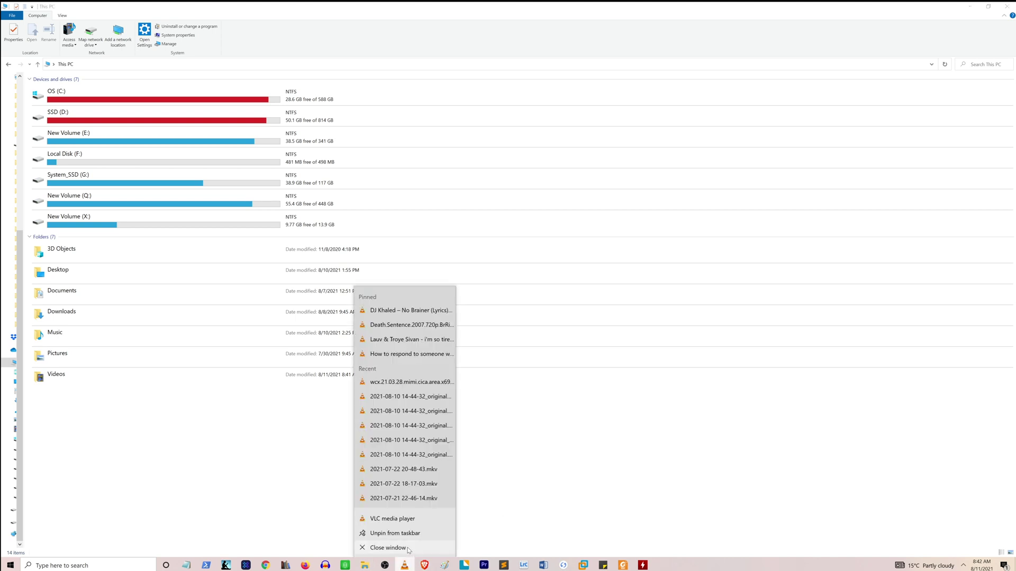
pyautogui.click(479, 525)
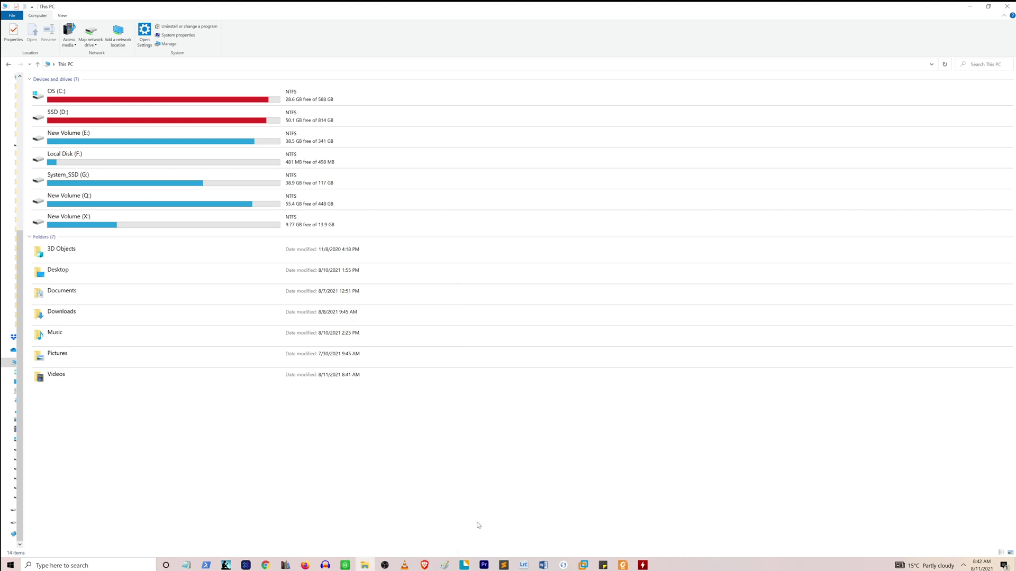
pyautogui.click(406, 565)
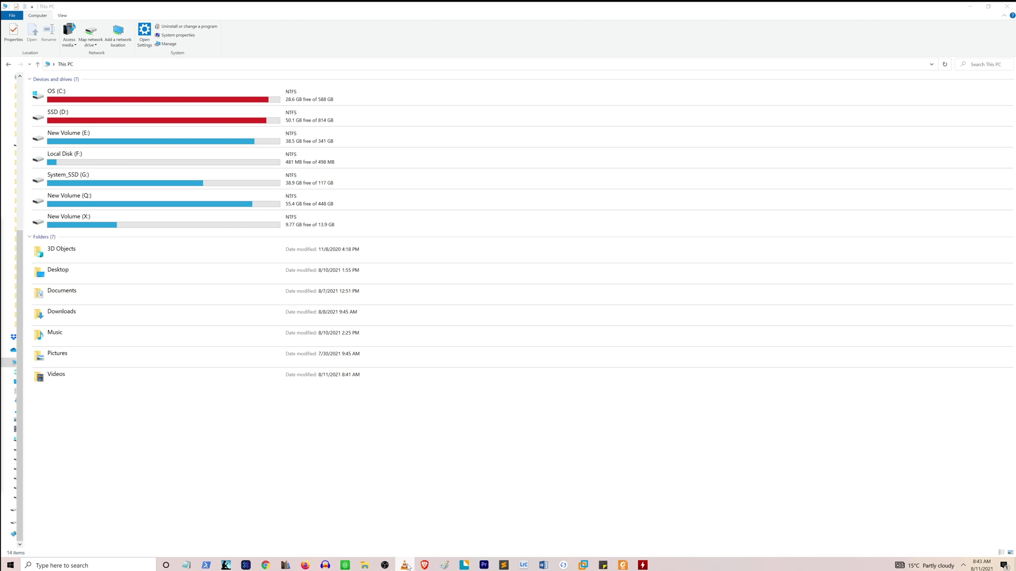
# Start the Move command for the off-screen VLC media player window
pyautogui.hotkey('alt', 'space')
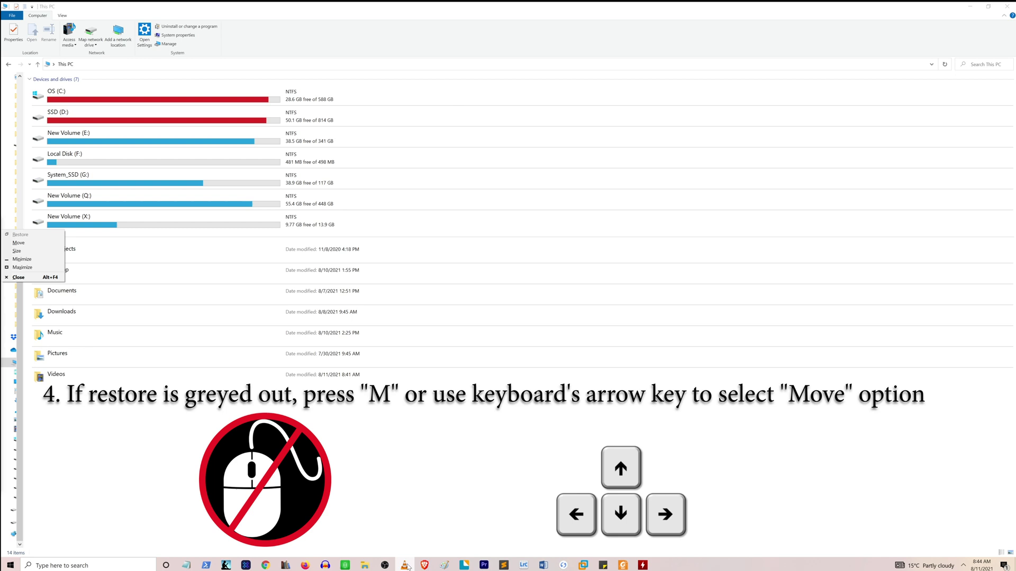
pyautogui.press('Down')
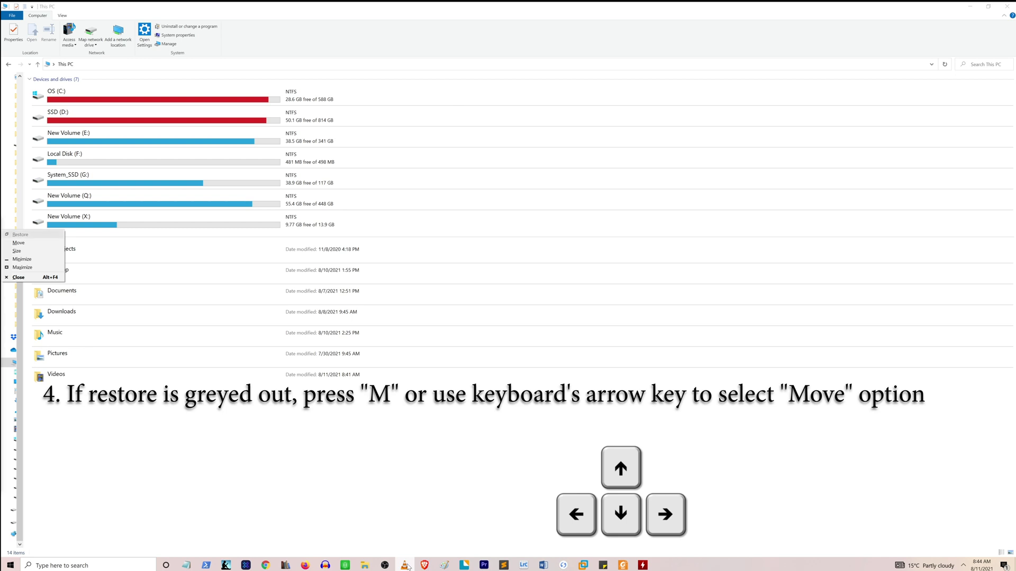
pyautogui.press('Down')
pyautogui.press('Down')
pyautogui.press('Down')
pyautogui.press('Down')
pyautogui.press('Up')
pyautogui.press('Up')
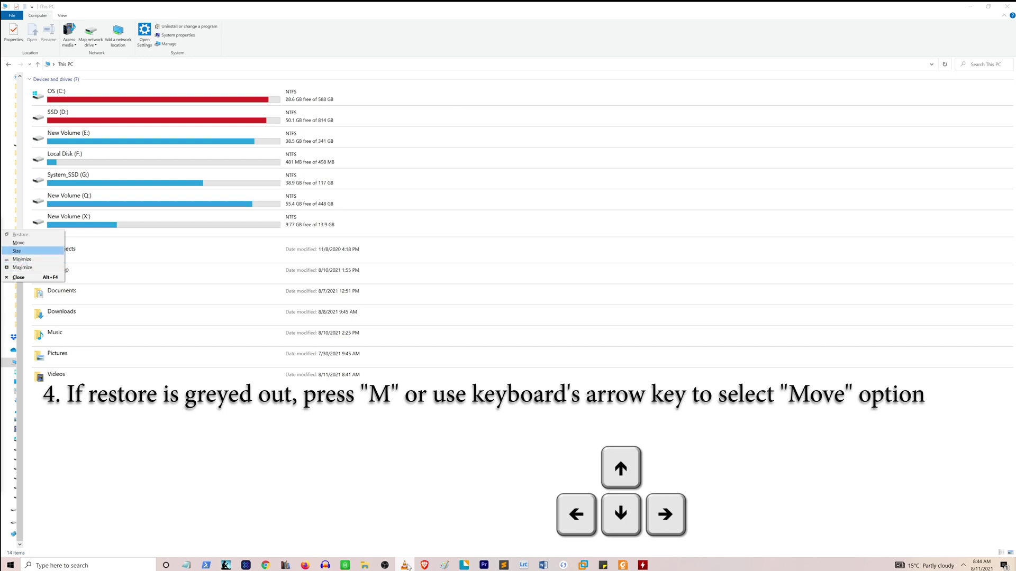
pyautogui.press('Up')
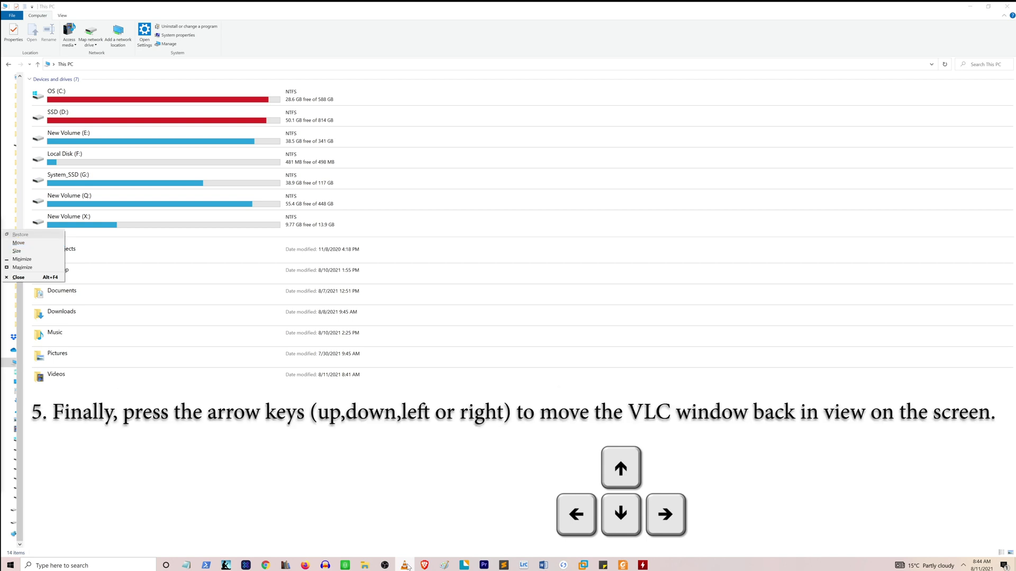
pyautogui.press('Down')
pyautogui.press('Down')
pyautogui.press('Down')
pyautogui.press('Down')
pyautogui.press('Up')
pyautogui.press('Up')
pyautogui.press('Up')
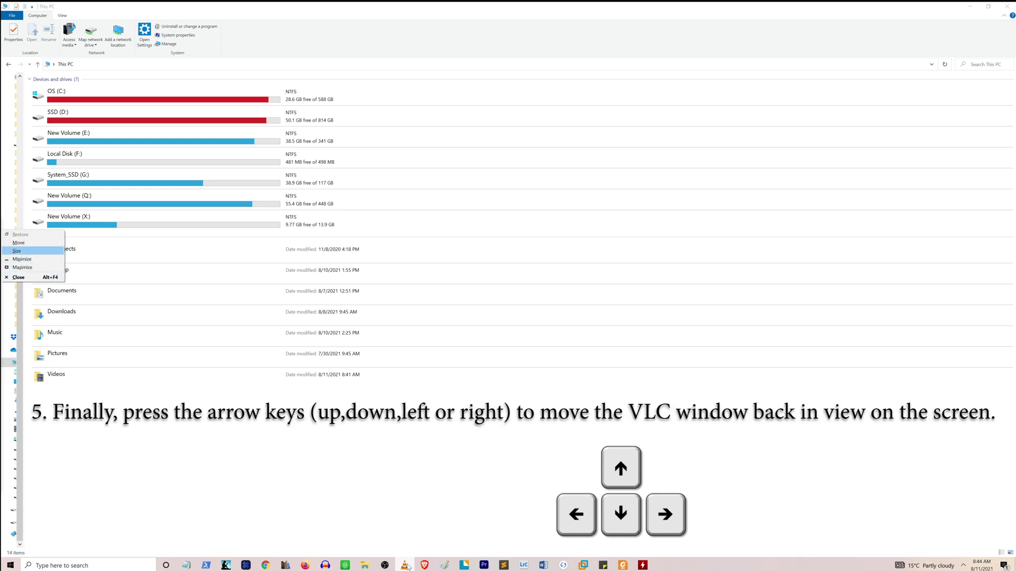
pyautogui.press('Up')
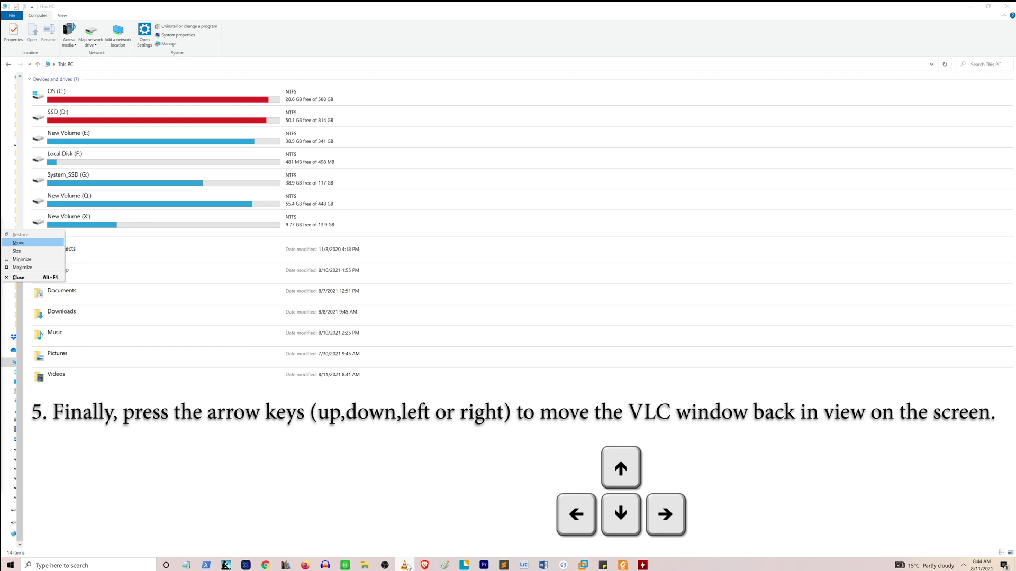
pyautogui.press('Return')
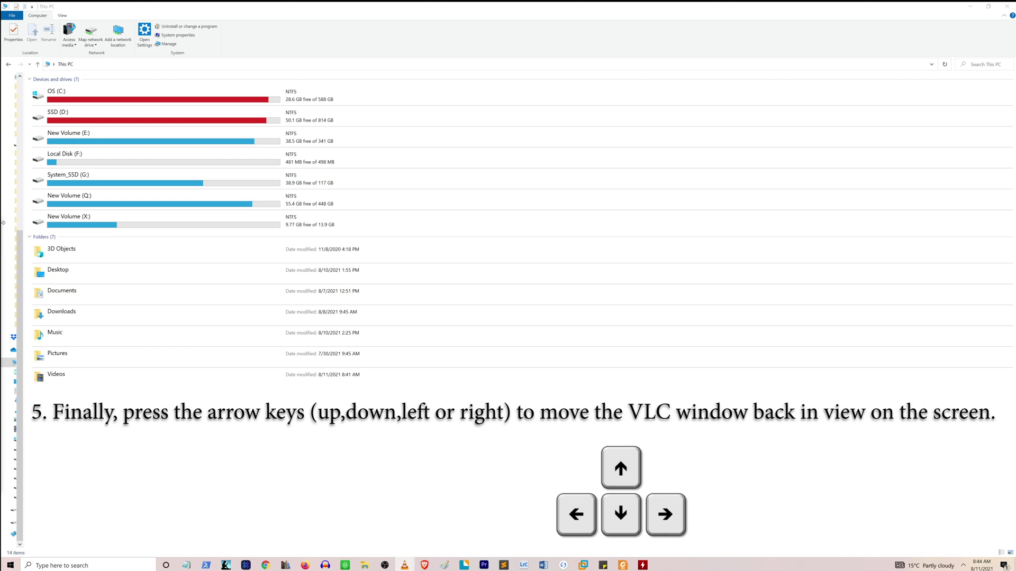
# Move the VLC window rightward from beyond the screen's left edge until the whole window is on the desktop
pyautogui.press('Right')
pyautogui.press('Right')
pyautogui.press('Right')
pyautogui.press('Right')
pyautogui.press('Right')
pyautogui.press('Right')
pyautogui.press('Right')
pyautogui.press('Right')
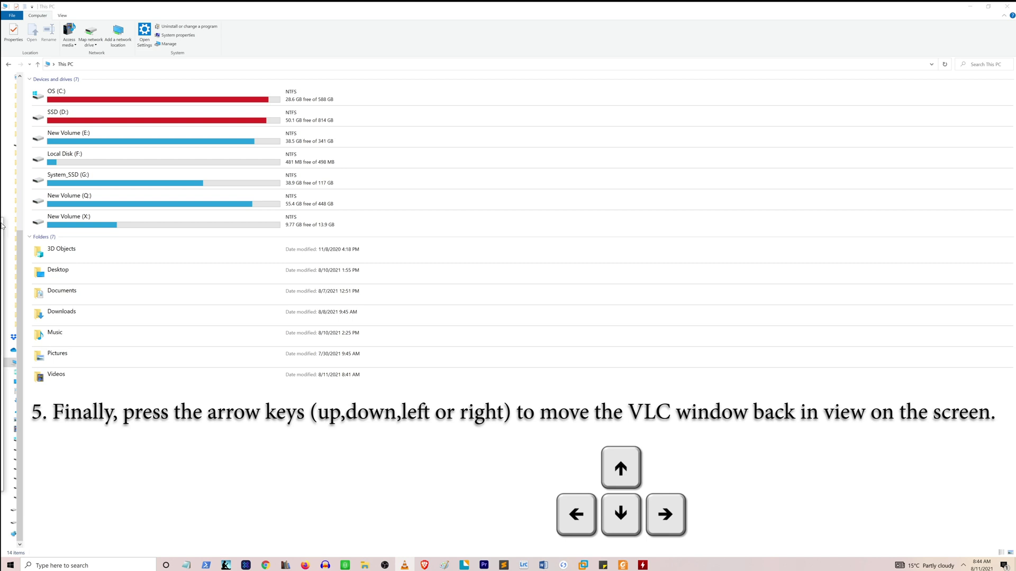
pyautogui.press('Right')
pyautogui.press('Right')
pyautogui.press('Right')
pyautogui.press('Right')
pyautogui.press('Right')
pyautogui.press('Right')
pyautogui.press('Right')
pyautogui.press('Right')
pyautogui.press('Right')
pyautogui.press('Right')
pyautogui.press('Right')
pyautogui.press('Right')
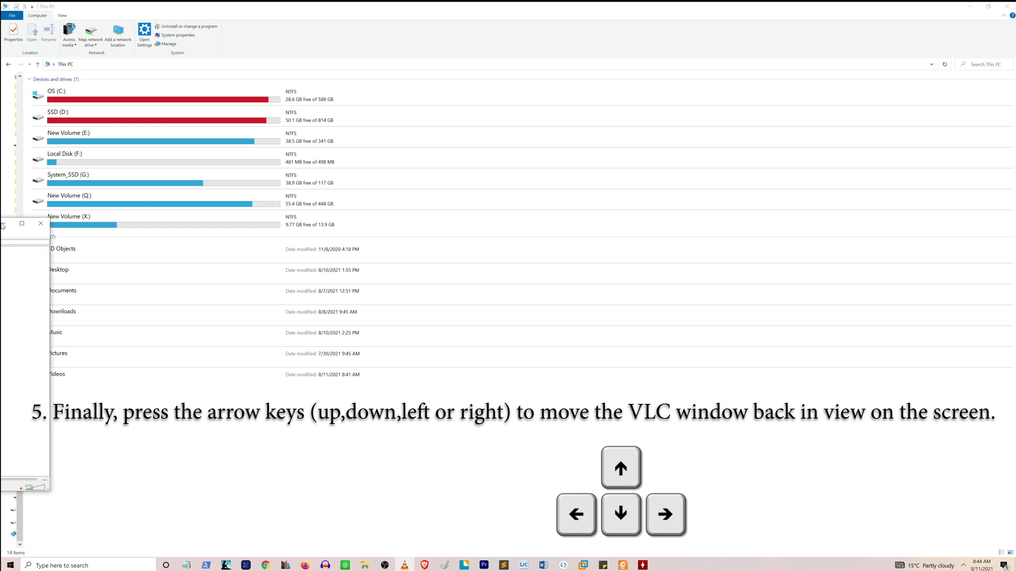
pyautogui.press('Right')
pyautogui.press('Right')
pyautogui.press('Right')
pyautogui.press('Right')
pyautogui.press('Right')
pyautogui.press('Right')
pyautogui.press('Right')
pyautogui.press('Right')
pyautogui.press('Right')
pyautogui.press('Right')
pyautogui.press('Right')
pyautogui.press('Right')
pyautogui.press('Right')
pyautogui.press('Right')
pyautogui.press('Right')
pyautogui.press('Right')
pyautogui.press('Right')
pyautogui.press('Right')
pyautogui.press('Right')
pyautogui.press('Right')
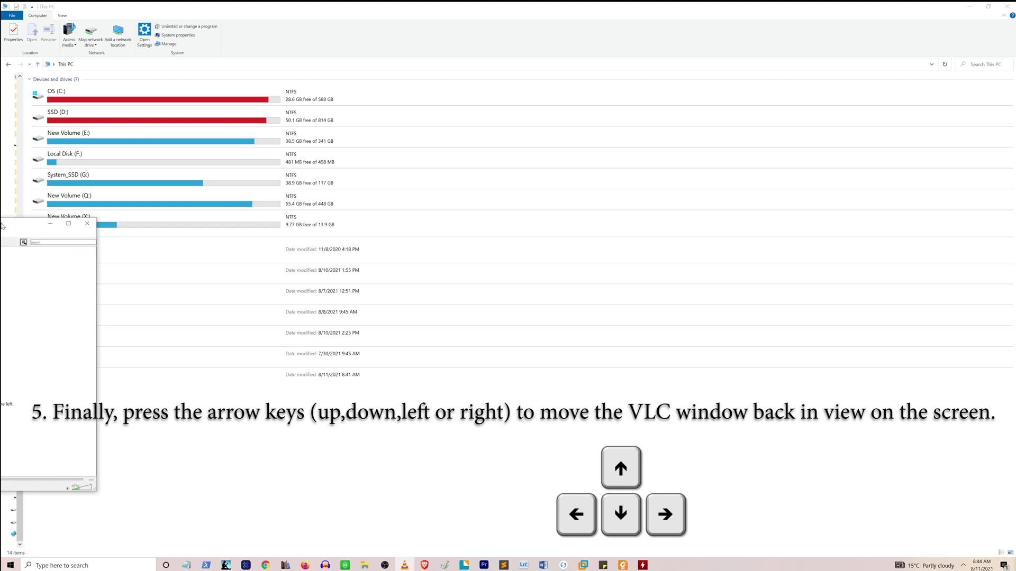
pyautogui.press('Right')
pyautogui.press('Right')
pyautogui.press('Right')
pyautogui.press('Right')
pyautogui.press('Right')
pyautogui.press('Right')
pyautogui.press('Right')
pyautogui.press('Right')
pyautogui.press('Right')
pyautogui.press('Right')
pyautogui.press('Right')
pyautogui.press('Right')
pyautogui.press('Right')
pyautogui.press('Right')
pyautogui.press('Right')
pyautogui.press('Right')
pyautogui.press('Right')
pyautogui.press('Right')
pyautogui.press('Right')
pyautogui.press('Right')
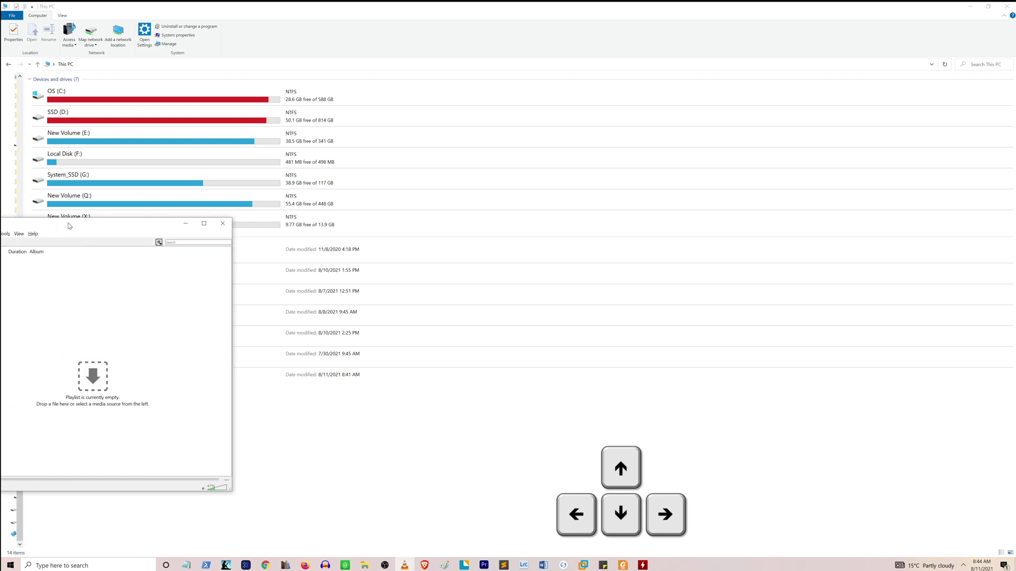
pyautogui.press('Right')
pyautogui.press('Right')
pyautogui.press('Right')
pyautogui.press('Right')
pyautogui.press('Right')
pyautogui.press('Right')
pyautogui.press('Right')
pyautogui.press('Right')
pyautogui.press('Right')
pyautogui.press('Right')
pyautogui.press('Right')
pyautogui.press('Right')
pyautogui.press('Right')
pyautogui.press('Right')
pyautogui.press('Right')
pyautogui.press('Right')
pyautogui.press('Right')
pyautogui.press('Right')
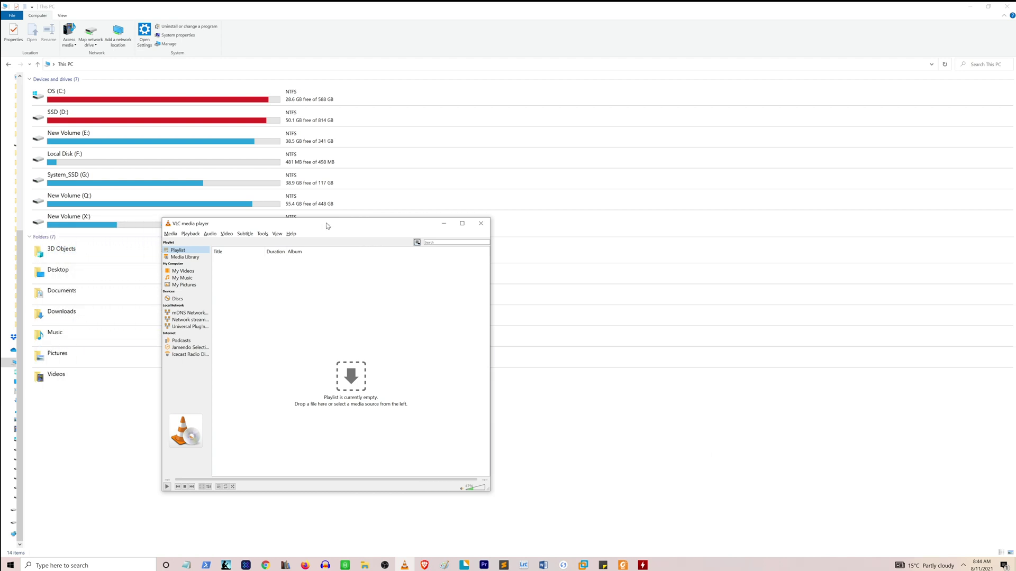
# Shift the VLC window up and further right to about the middle of the desktop and fix its position
pyautogui.press('Up')
pyautogui.press('Up')
pyautogui.press('Up')
pyautogui.press('Up')
pyautogui.press('Up')
pyautogui.press('Up')
pyautogui.press('Up')
pyautogui.press('Right')
pyautogui.press('Right')
pyautogui.press('Right')
pyautogui.press('Right')
pyautogui.press('Right')
pyautogui.press('Right')
pyautogui.press('Right')
pyautogui.press('Right')
pyautogui.press('Right')
pyautogui.press('Right')
pyautogui.press('Right')
pyautogui.press('Right')
pyautogui.press('Right')
pyautogui.press('Right')
pyautogui.press('Right')
pyautogui.press('Right')
pyautogui.press('Right')
pyautogui.press('Right')
pyautogui.press('Right')
pyautogui.press('Right')
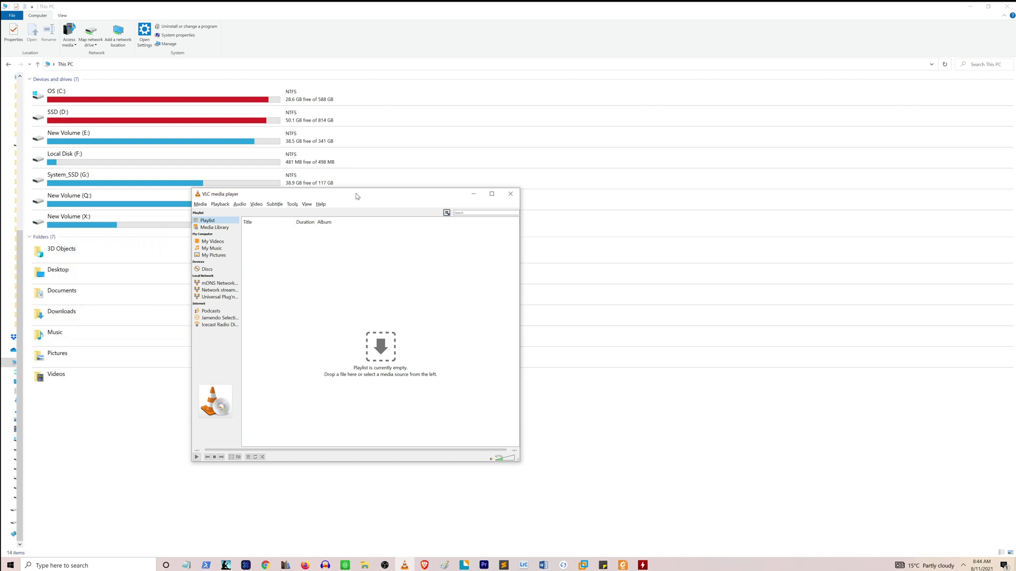
pyautogui.press('Left')
pyautogui.press('Left')
pyautogui.press('Left')
pyautogui.press('Left')
pyautogui.press('Left')
pyautogui.press('Left')
pyautogui.press('Left')
pyautogui.press('Left')
pyautogui.press('Left')
pyautogui.press('Left')
pyautogui.press('Left')
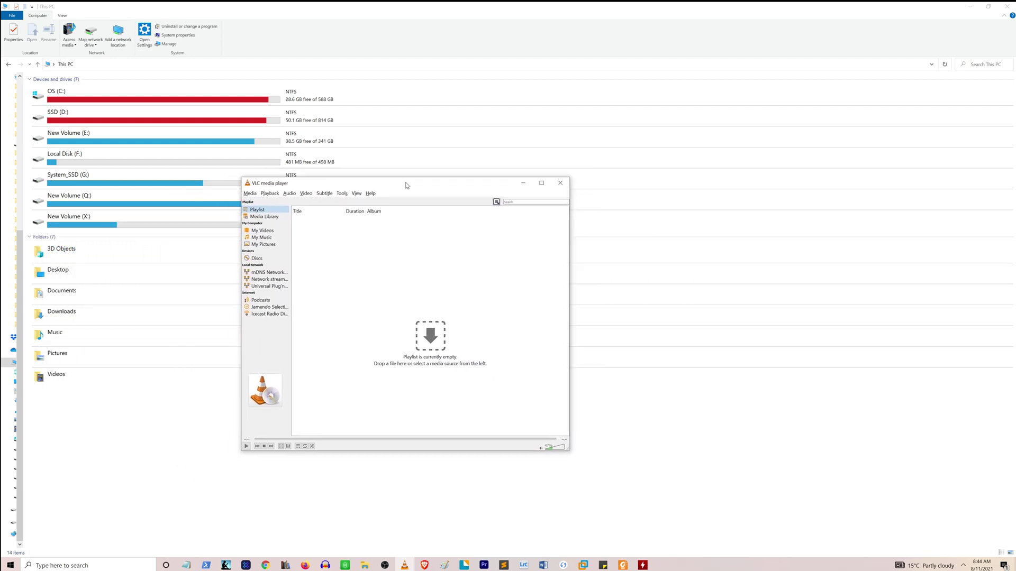
pyautogui.press('Right')
pyautogui.press('Right')
pyautogui.press('Right')
pyautogui.press('Right')
pyautogui.press('Right')
pyautogui.press('Right')
pyautogui.press('Right')
pyautogui.press('Right')
pyautogui.press('Right')
pyautogui.press('Right')
pyautogui.press('Right')
pyautogui.press('Right')
pyautogui.press('Right')
pyautogui.press('Right')
pyautogui.press('Right')
pyautogui.press('Right')
pyautogui.press('Right')
pyautogui.press('Right')
pyautogui.press('Right')
pyautogui.press('Right')
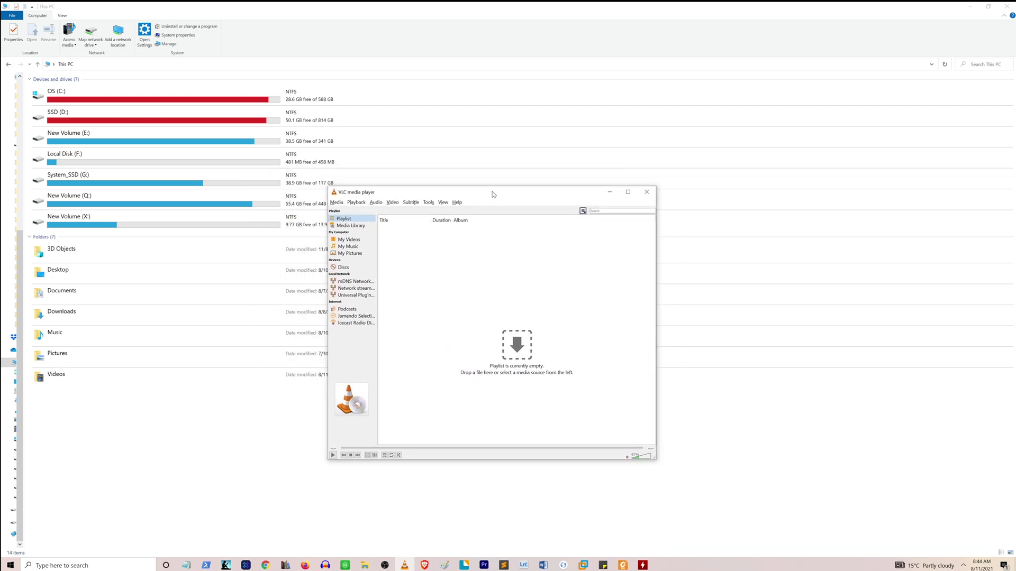
pyautogui.press('Return')
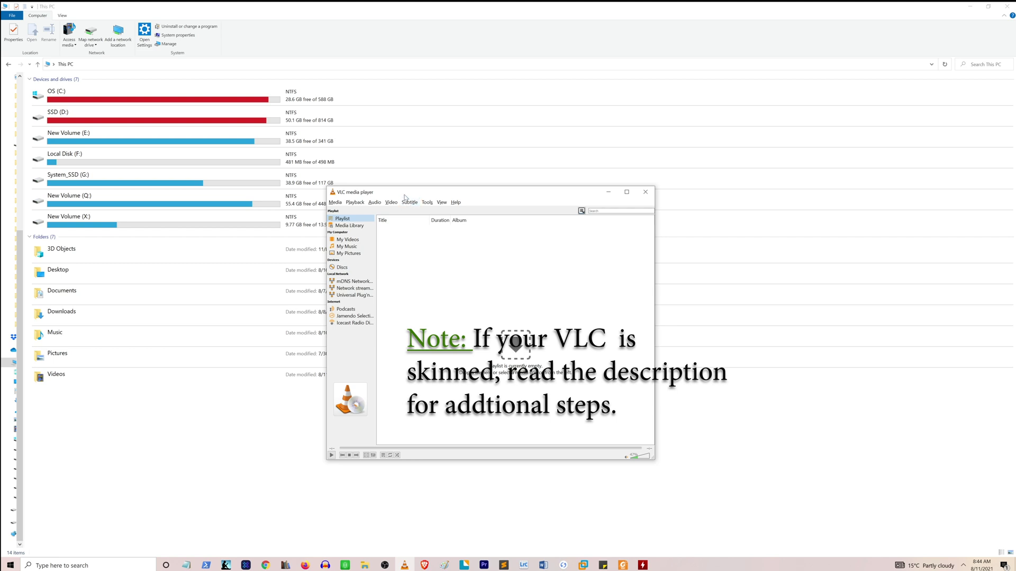
# Reposition the VLC media player window slightly up and to the left on the desktop by its title bar
pyautogui.moveTo(406, 195); pyautogui.dragTo(392, 181)
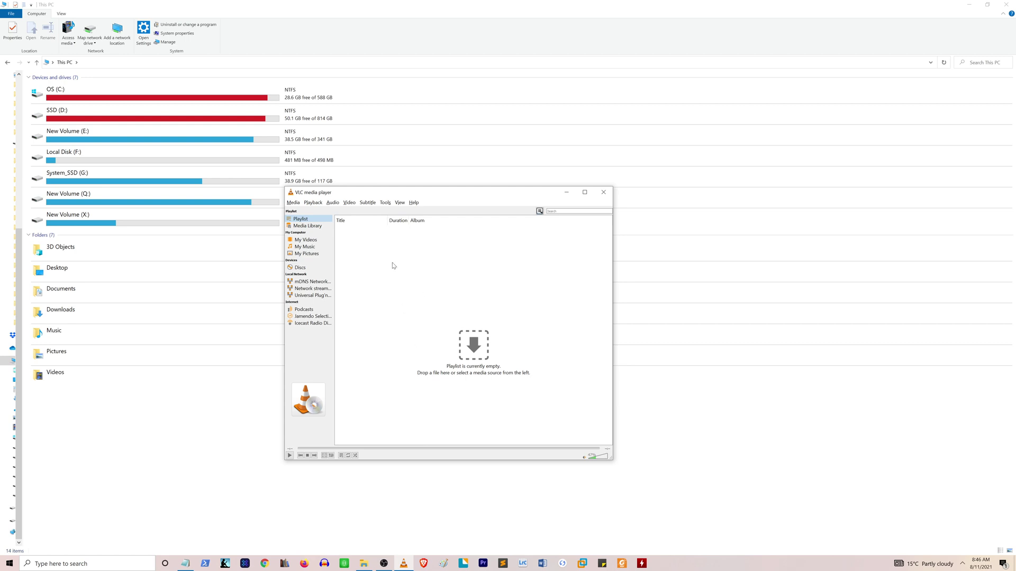
pyautogui.moveTo(427, 193)
pyautogui.mouseDown()
pyautogui.moveTo(491, 193)
pyautogui.moveTo(453, 193)
pyautogui.moveTo(478, 201)
pyautogui.moveTo(428, 178)
pyautogui.mouseUp()
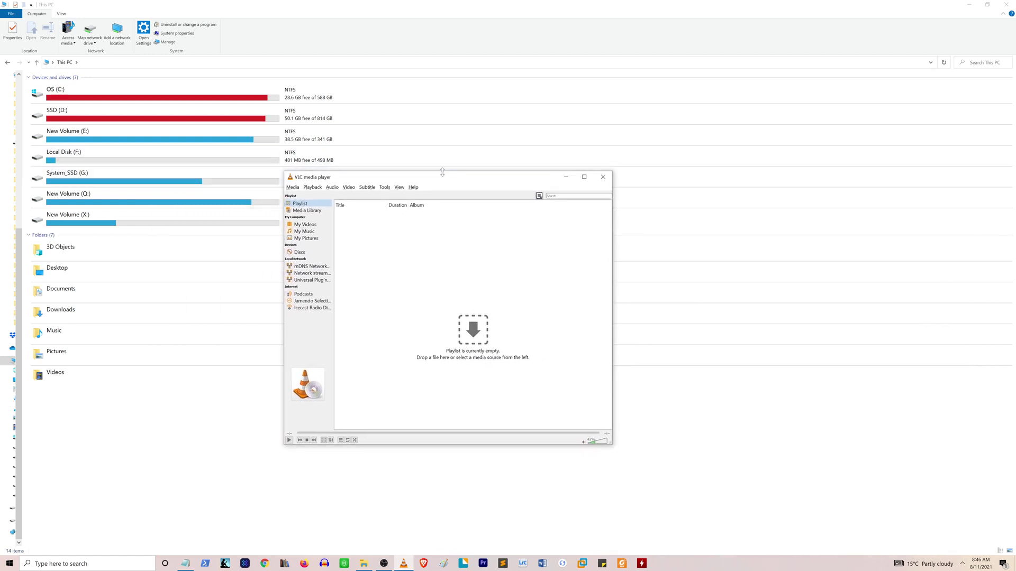